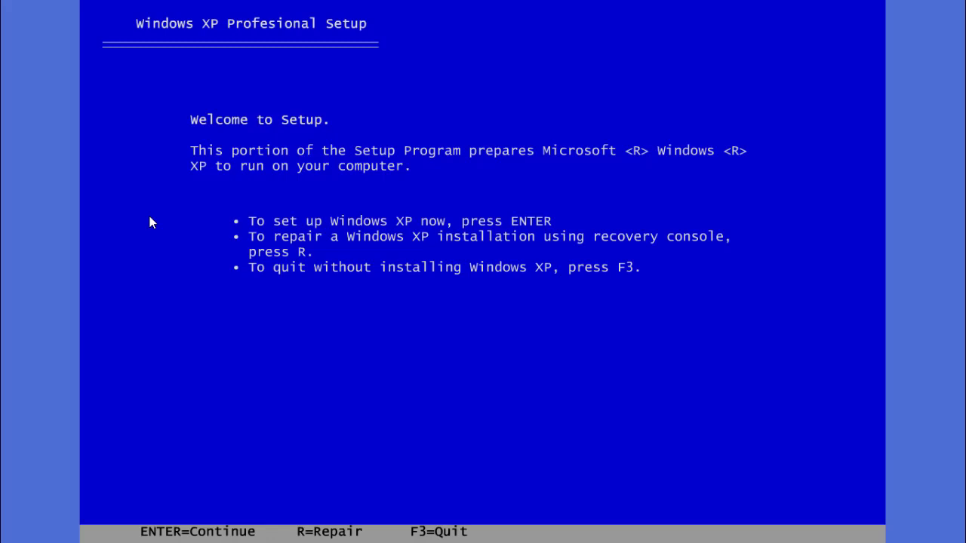
Agree to the licence with F8, pick C: Partition 1 (2045 MB), and choose quick NTFS format
key(Return)
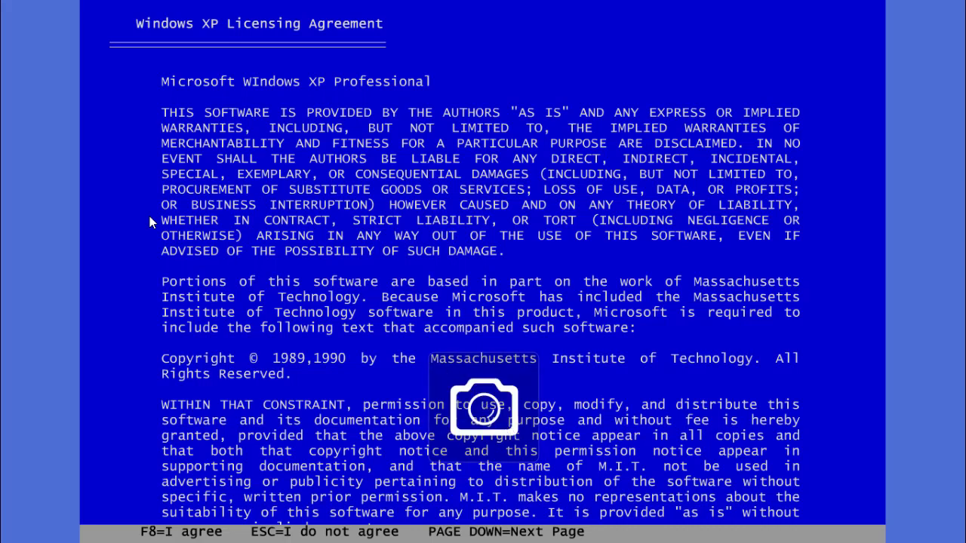
key(F8)
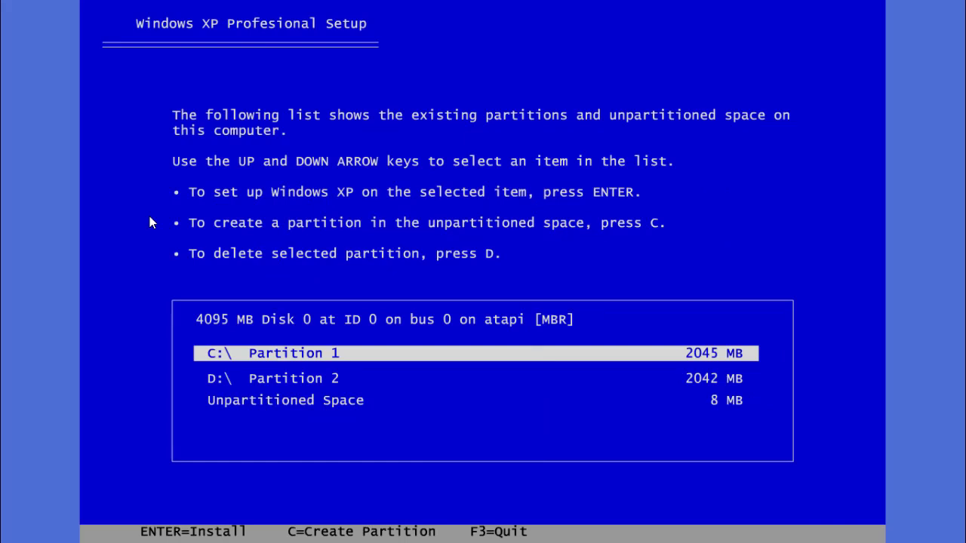
key(Return)
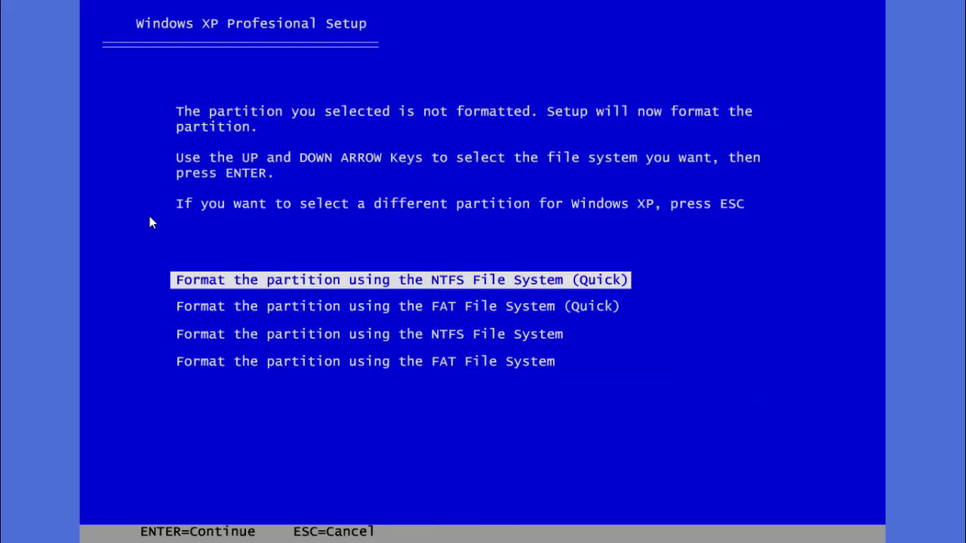
key(Return)
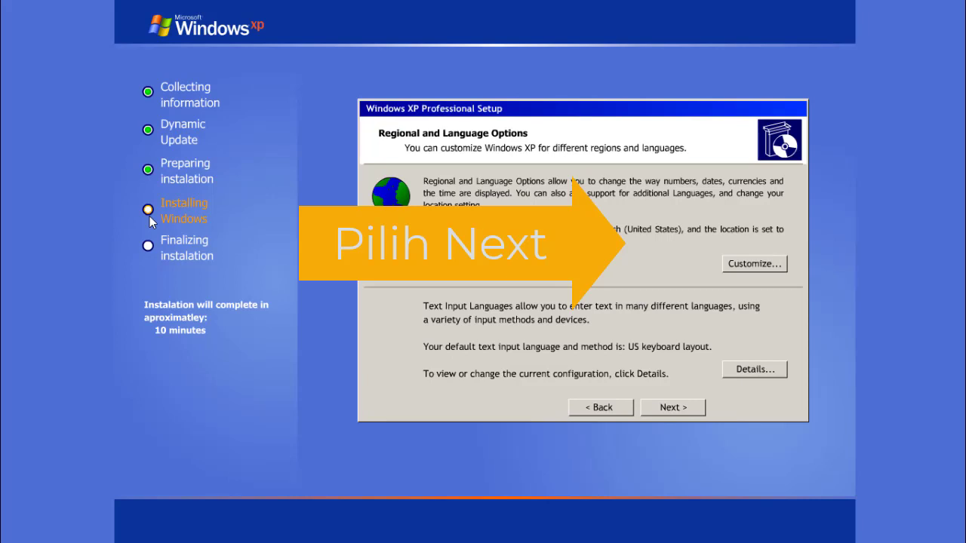
Keep default regional options and register the copy to Student01, organisation SMKN 2 KEBUMEN
click(661, 410)
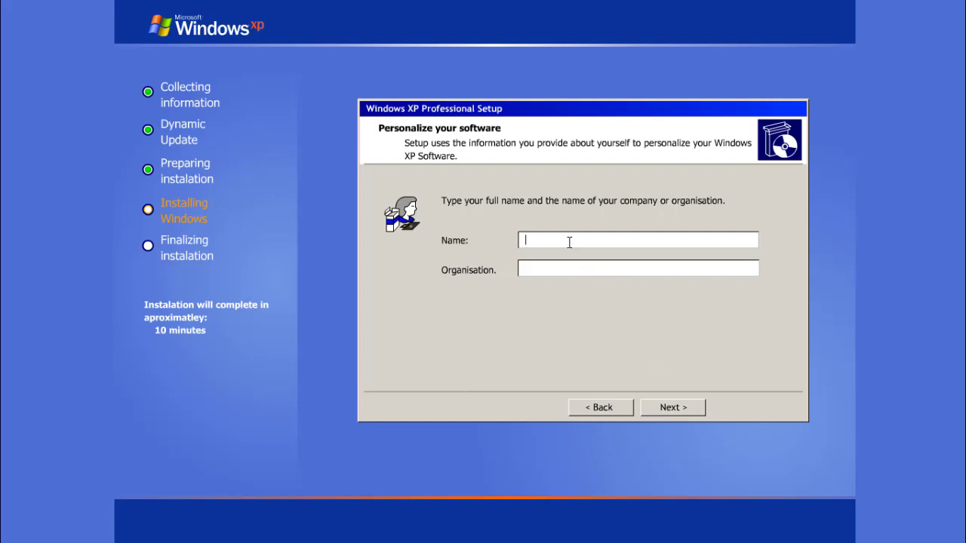
text(Student01)
click(541, 267)
text(SMKN 2 KEBUMEN)
click(656, 412)
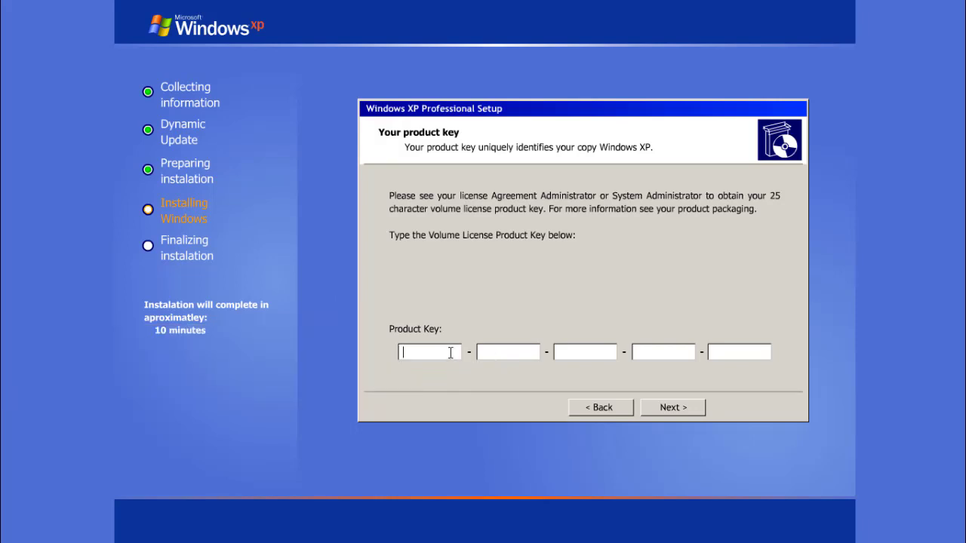
Fill the five Product Key boxes with the 25-character volume licence key
text(2345)
text(678)
text(9)
text(1)
text(11121)
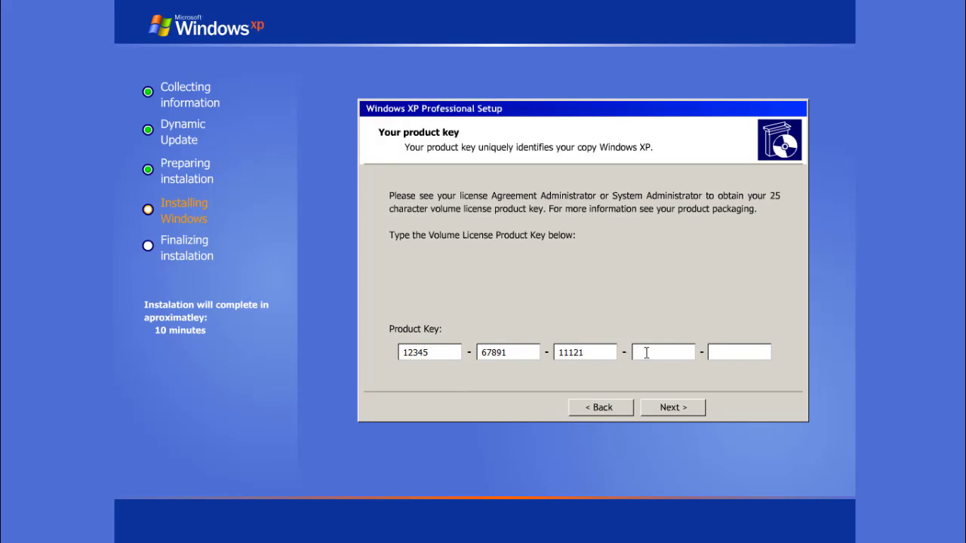
text(333)
text(67-)
text(789)
text(5)
text(6)
Submit the product key and delete BK6456 from the computer name, leaving Student01
click(662, 408)
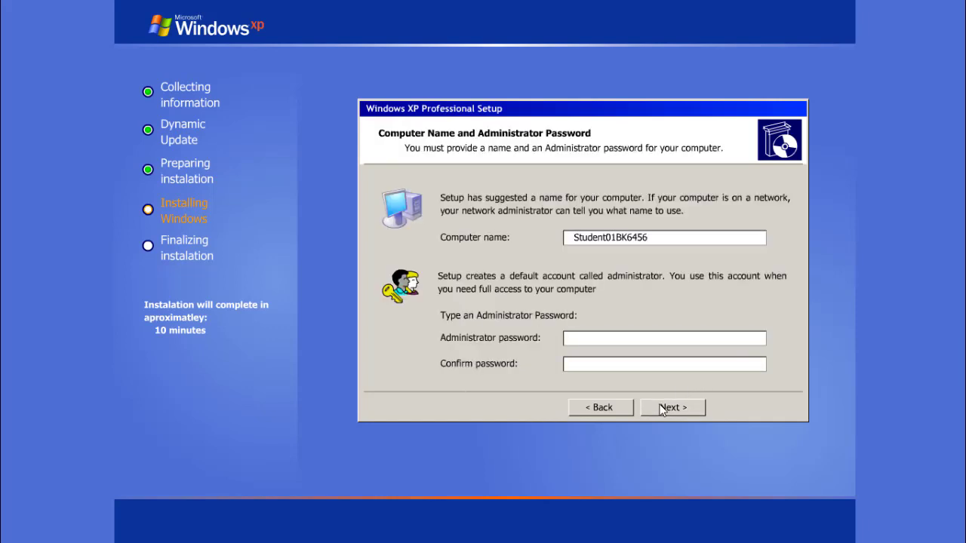
click(658, 237)
key(BackSpace)
key(BackSpace)
key(BackSpace)
key(BackSpace)
key(BackSpace)
key(BackSpace)
Choose time zone (GMT+08:00) Kuala Lumpur, Singapore, enable automatic daylight-saving, and confirm
click(655, 408)
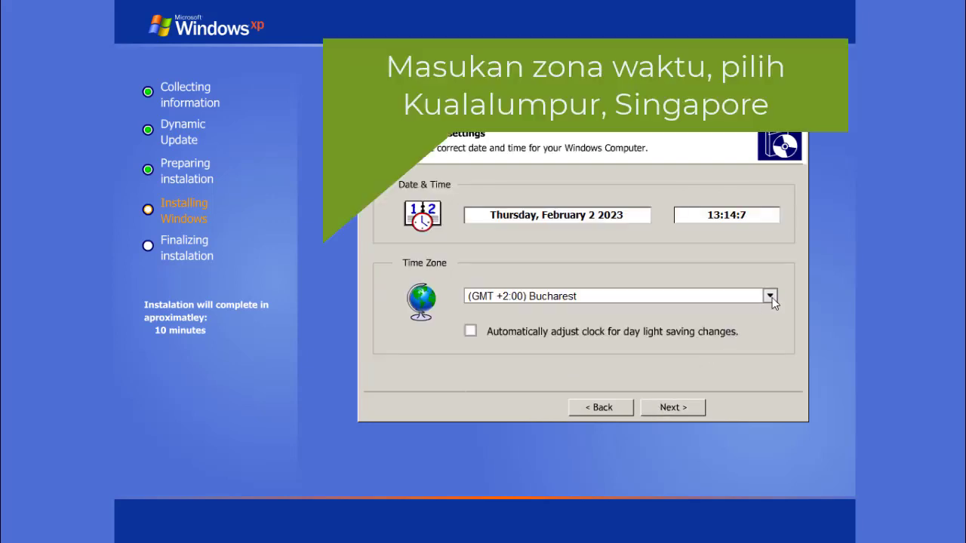
click(769, 297)
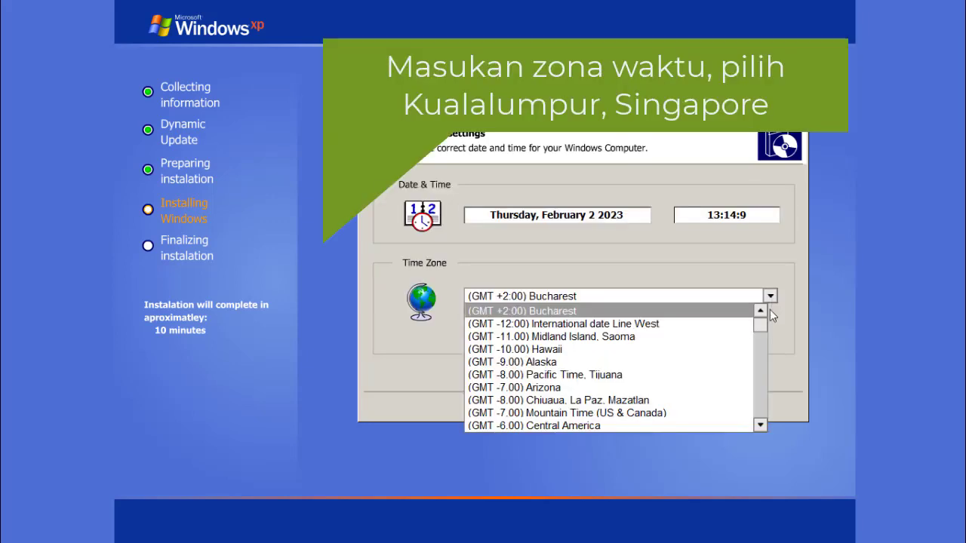
drag(762, 335, 753, 397)
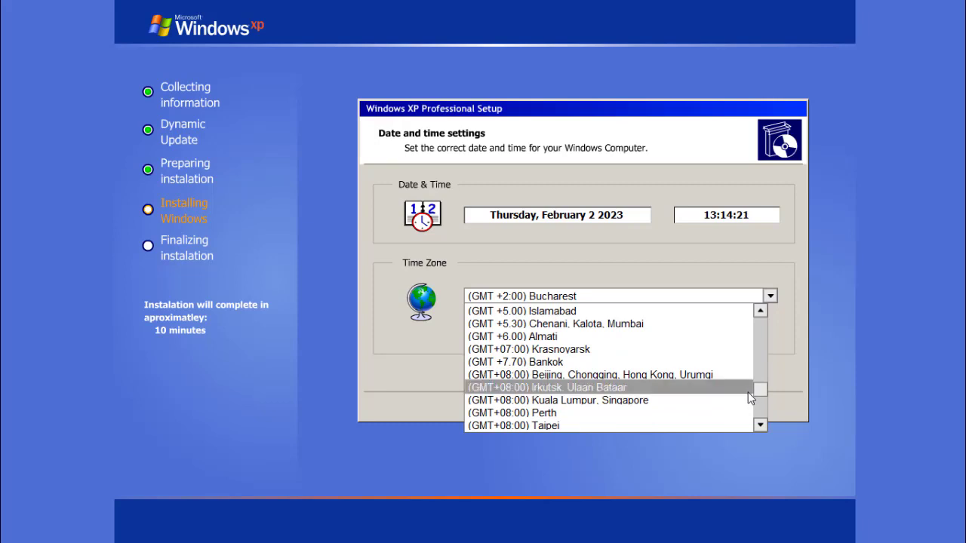
click(647, 402)
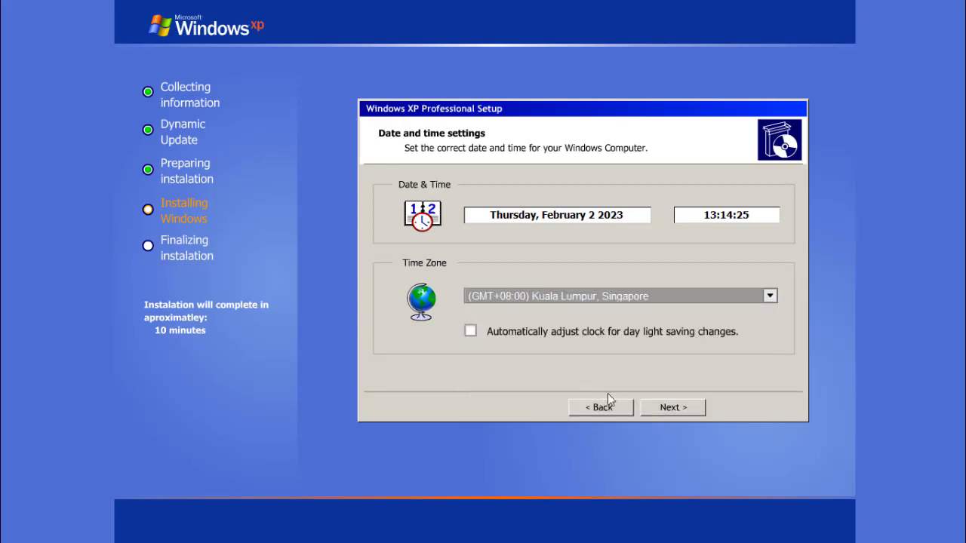
click(474, 332)
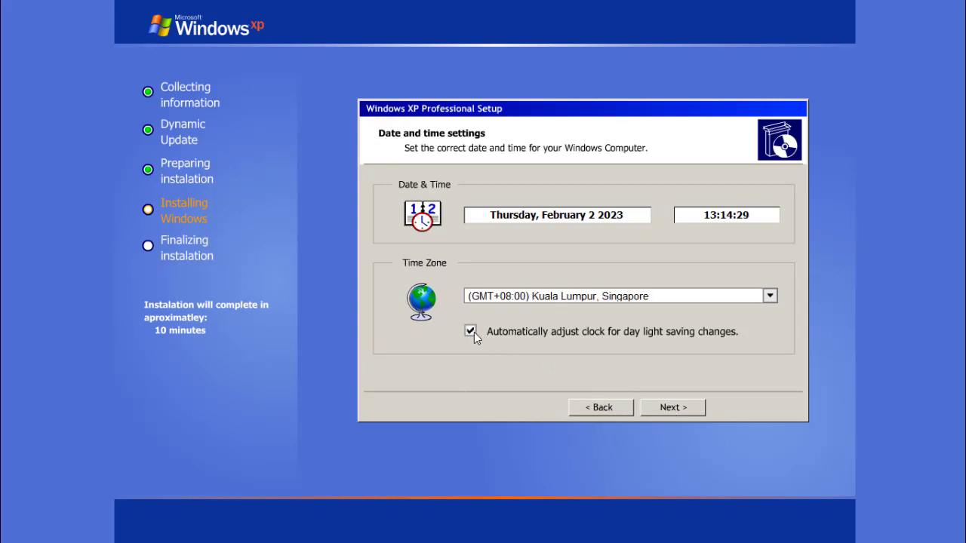
click(669, 407)
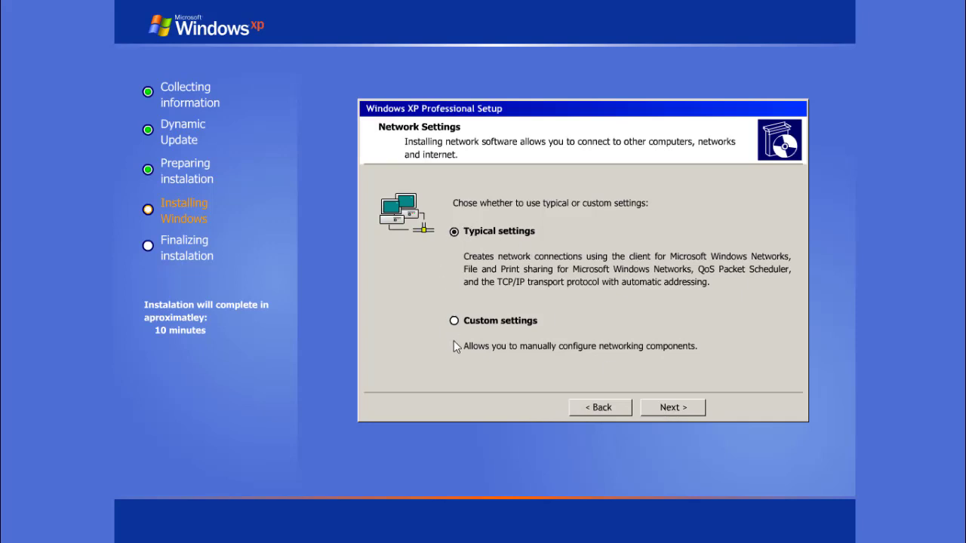
Accept Typical network settings and leave the computer in workgroup WORKGROUP
click(654, 407)
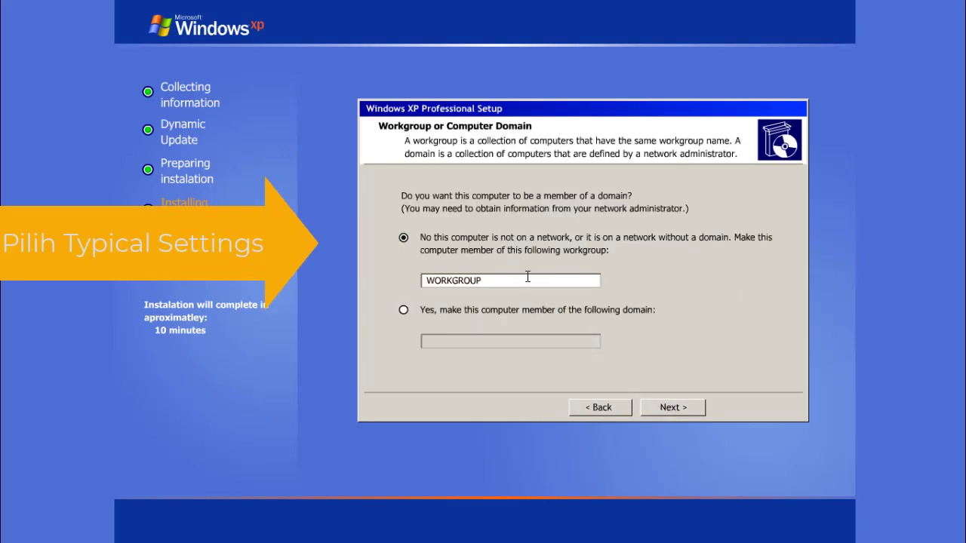
click(674, 406)
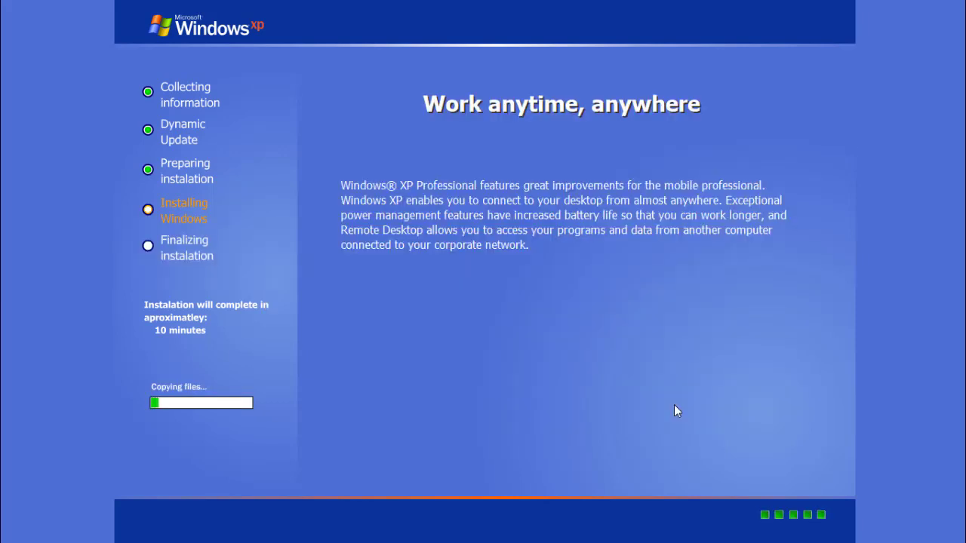